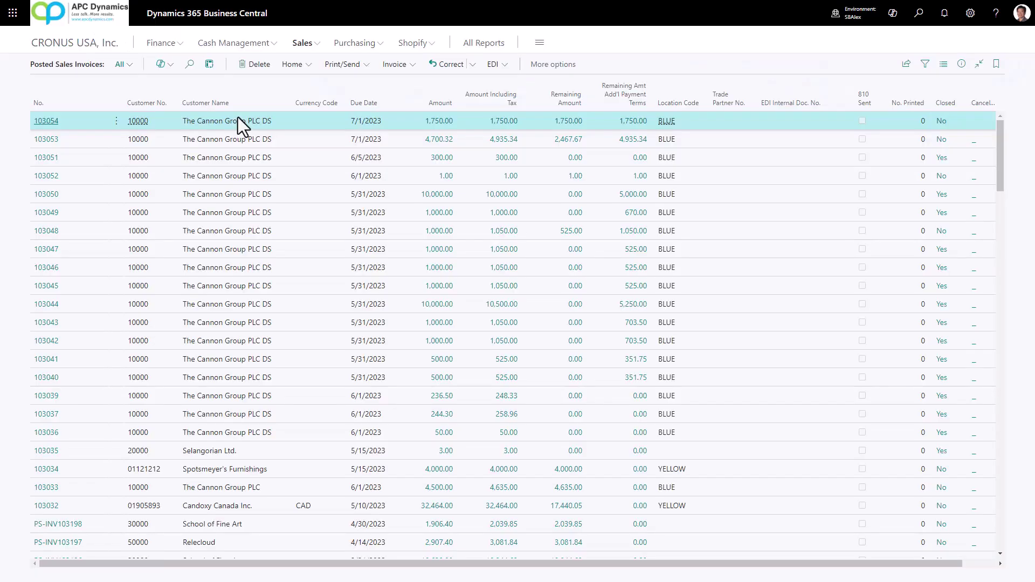
# Filter the posted invoices to Customer No. 10000 with Remaining Amount <>0
pyautogui.click(923, 71)
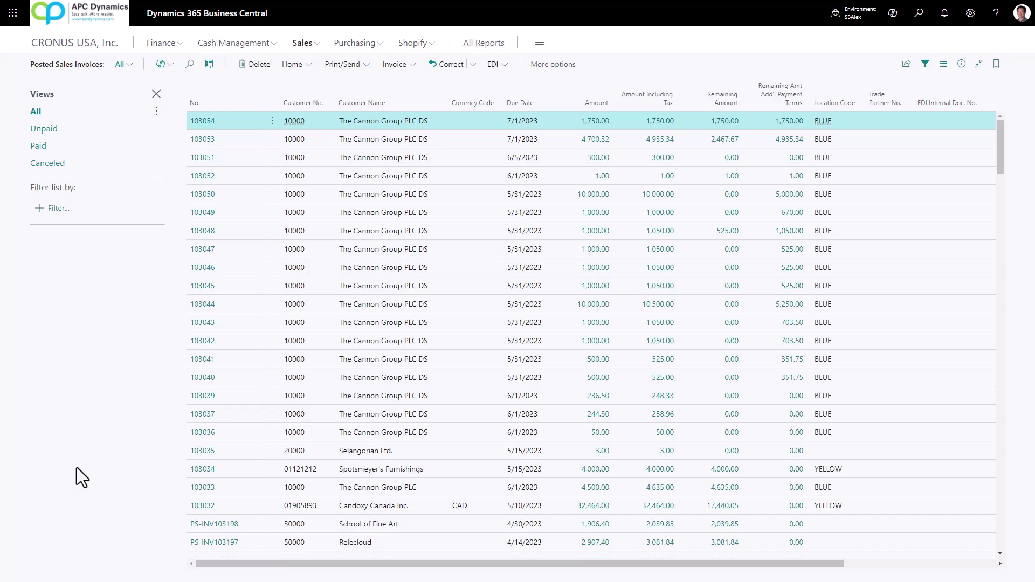
pyautogui.click(53, 211)
pyautogui.click(63, 283)
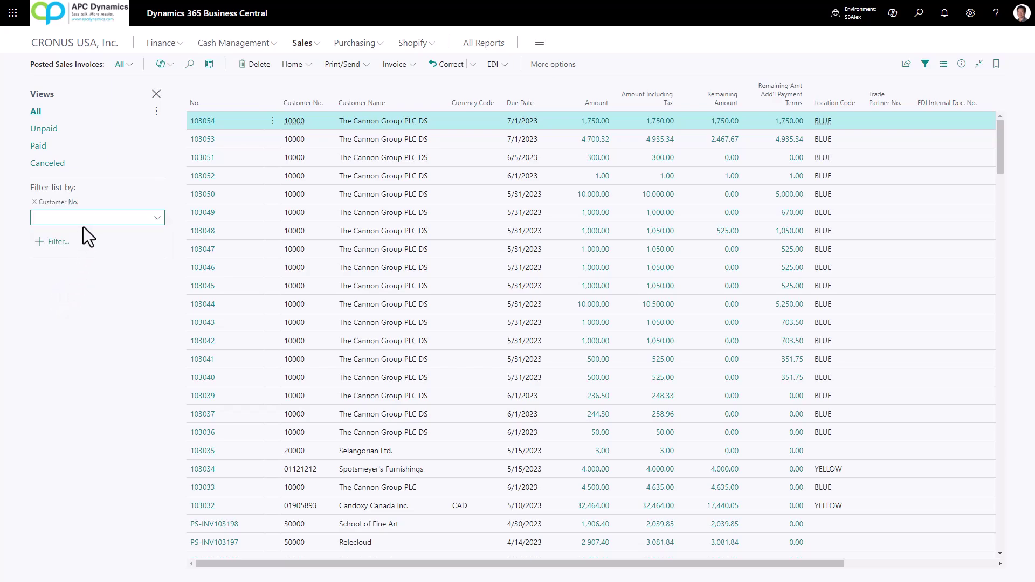
pyautogui.write('10000')
pyautogui.press('Return')
pyautogui.click(59, 242)
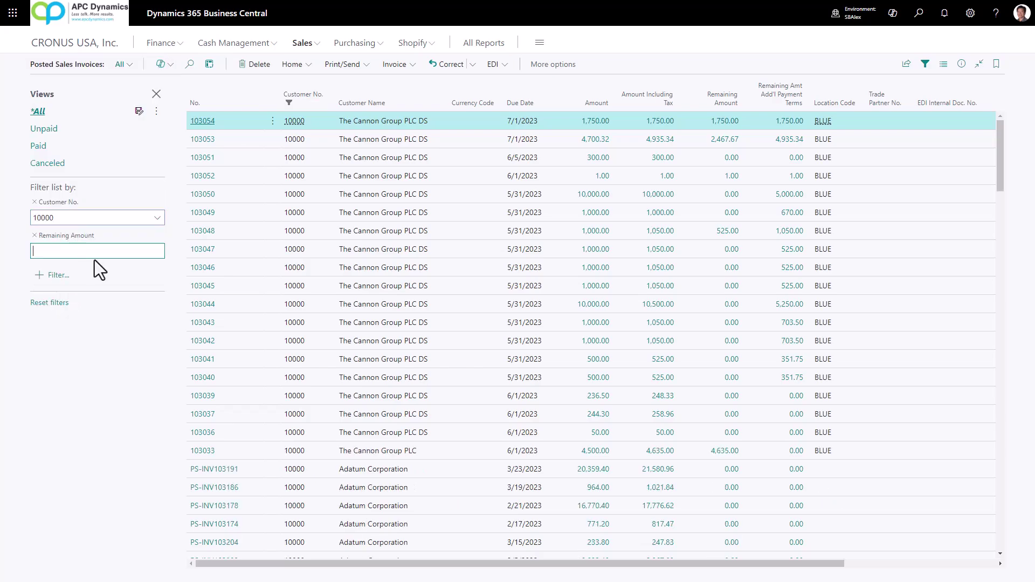
pyautogui.write('<>0')
pyautogui.press('Tab')
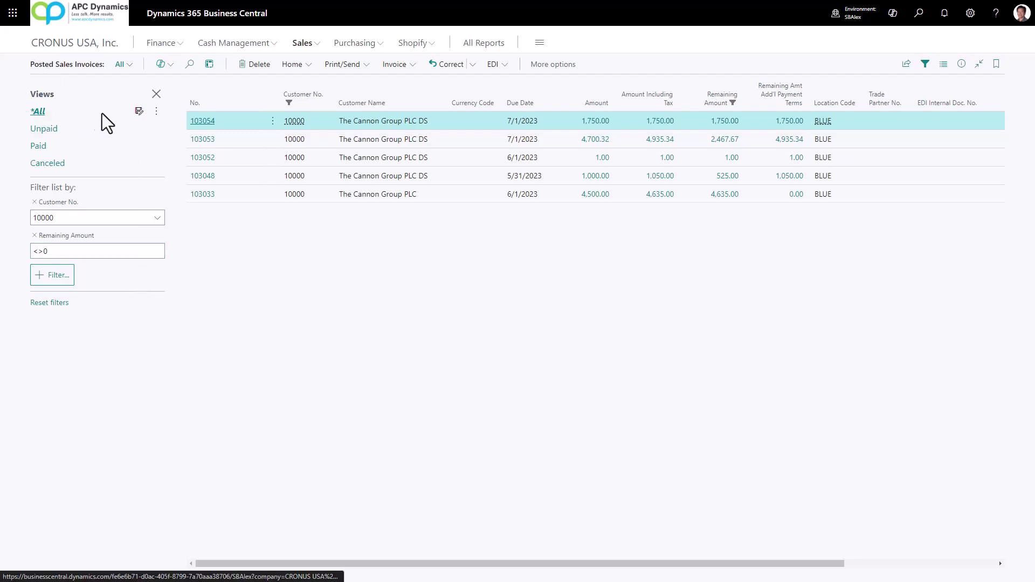
# Save the filtered list as a new view named 'Unpaid invoices for 10000'
pyautogui.click(139, 111)
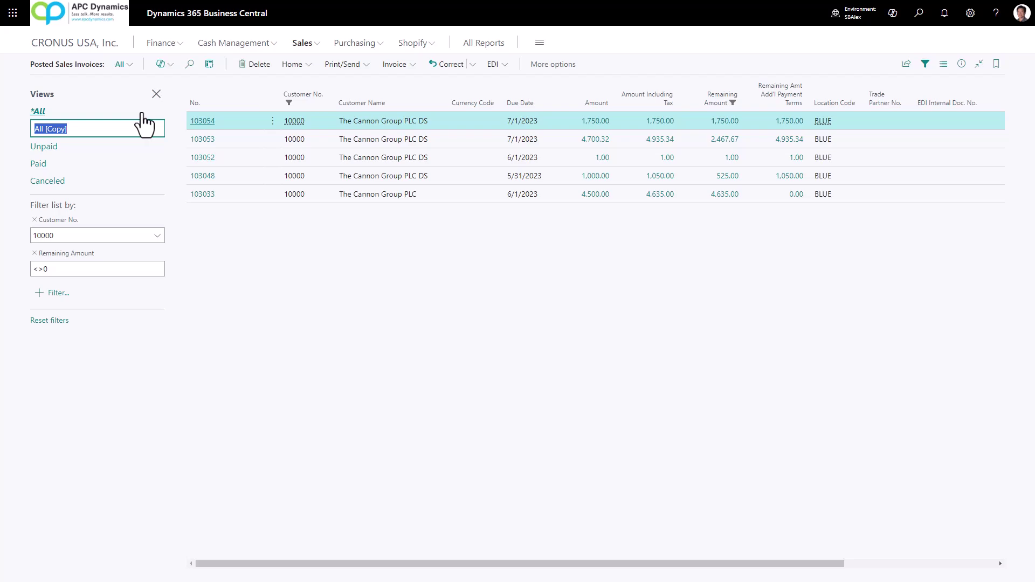
pyautogui.write('Unpaid invoices for 10000')
pyautogui.press('Return')
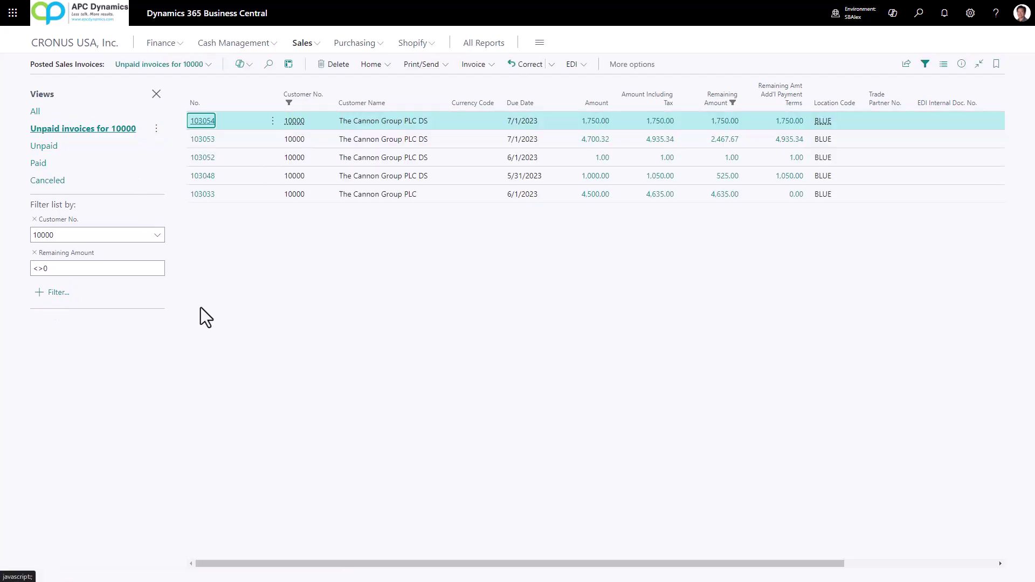
# Reopen Posted Sales Invoices from home, check the 'Unpaid invoices for 10000' view, then return to All
pyautogui.click(91, 44)
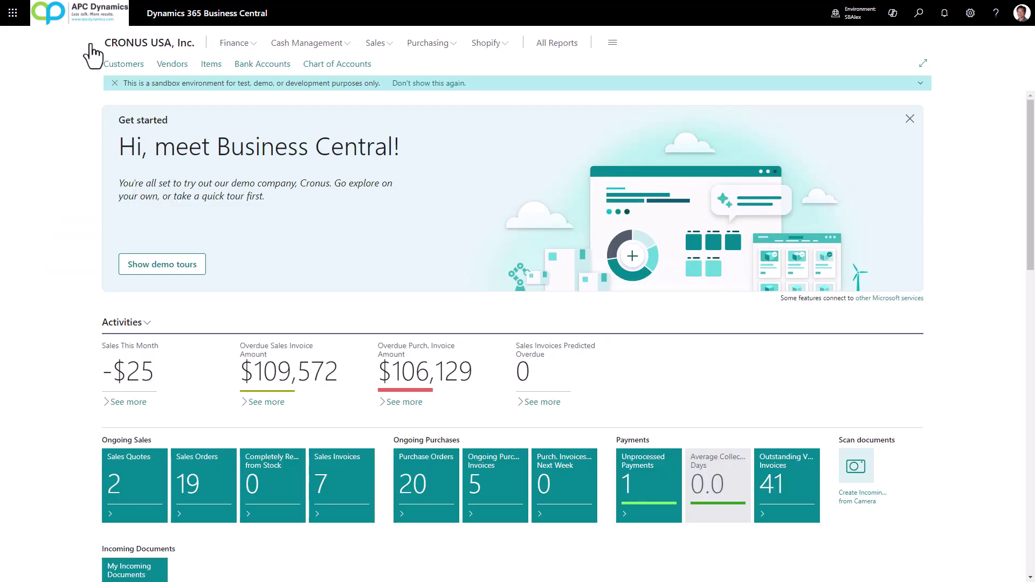
pyautogui.click(366, 45)
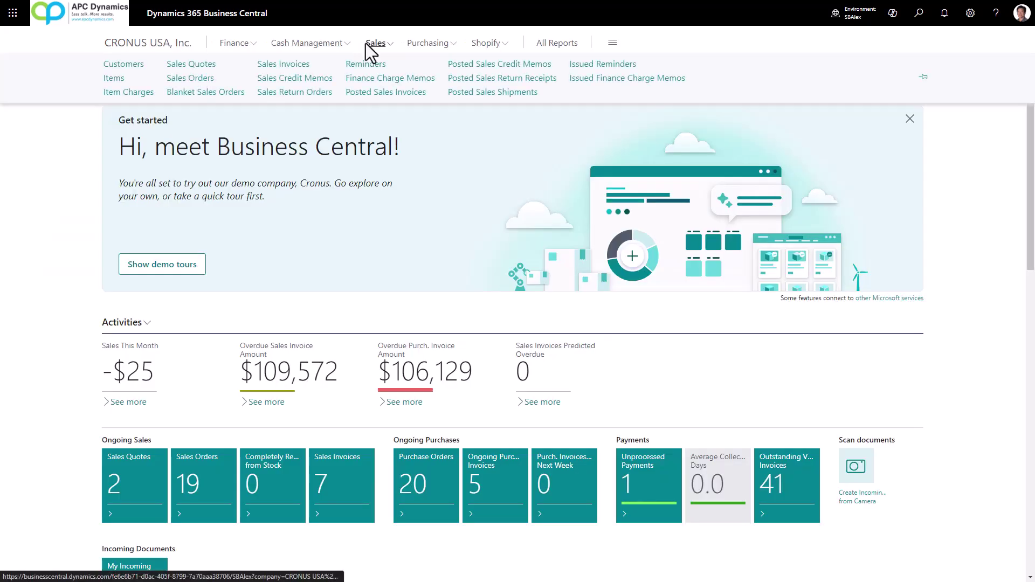
pyautogui.click(364, 94)
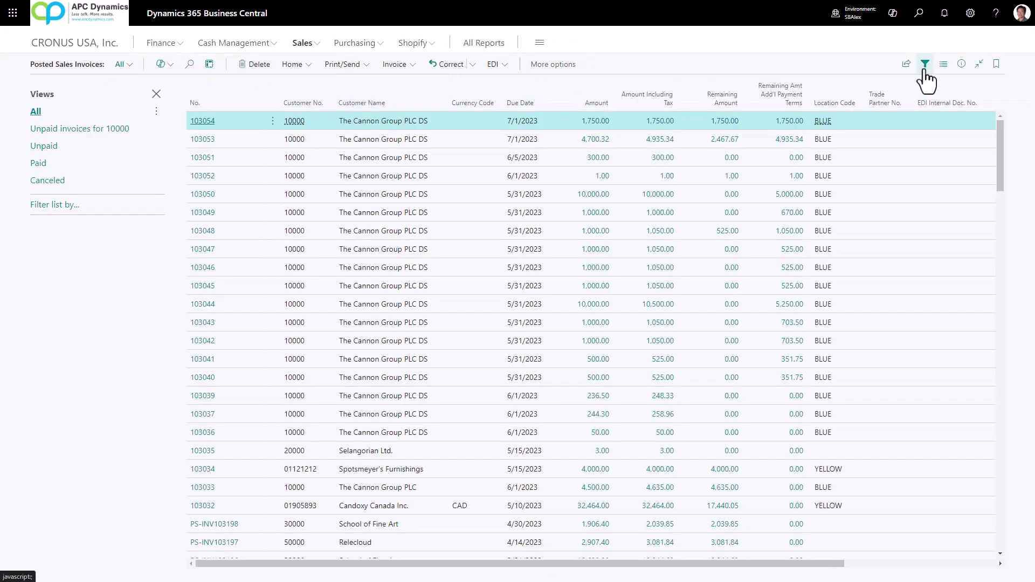
pyautogui.click(101, 132)
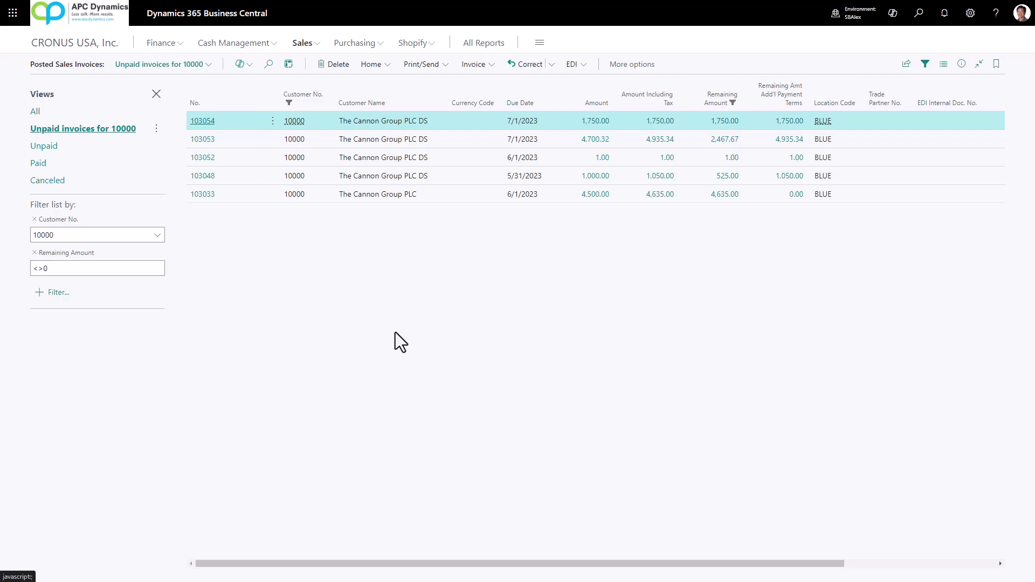
pyautogui.click(35, 111)
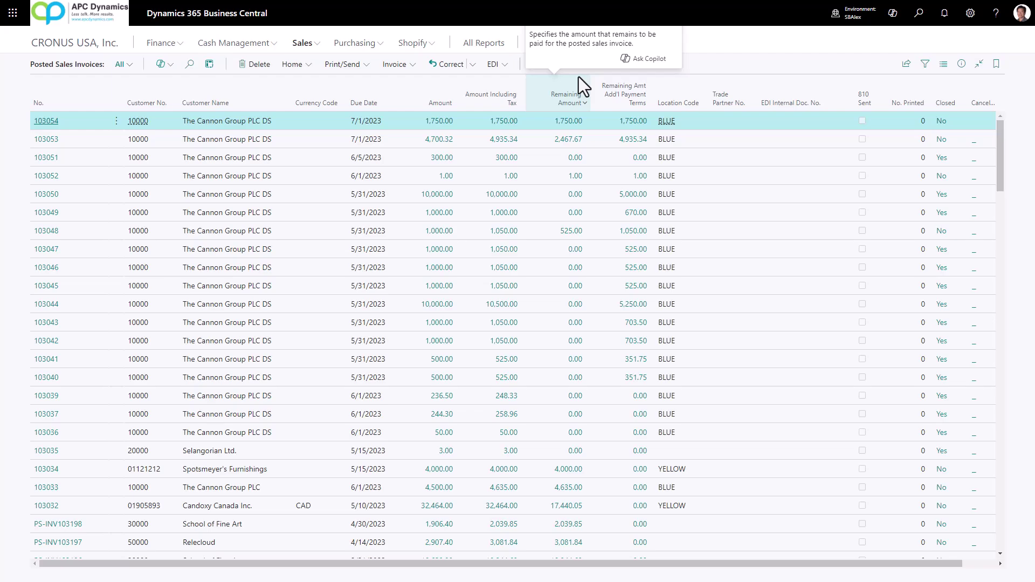
# In analysis mode, group the posted invoices by Customer No. and select the 10000 group
pyautogui.click(209, 65)
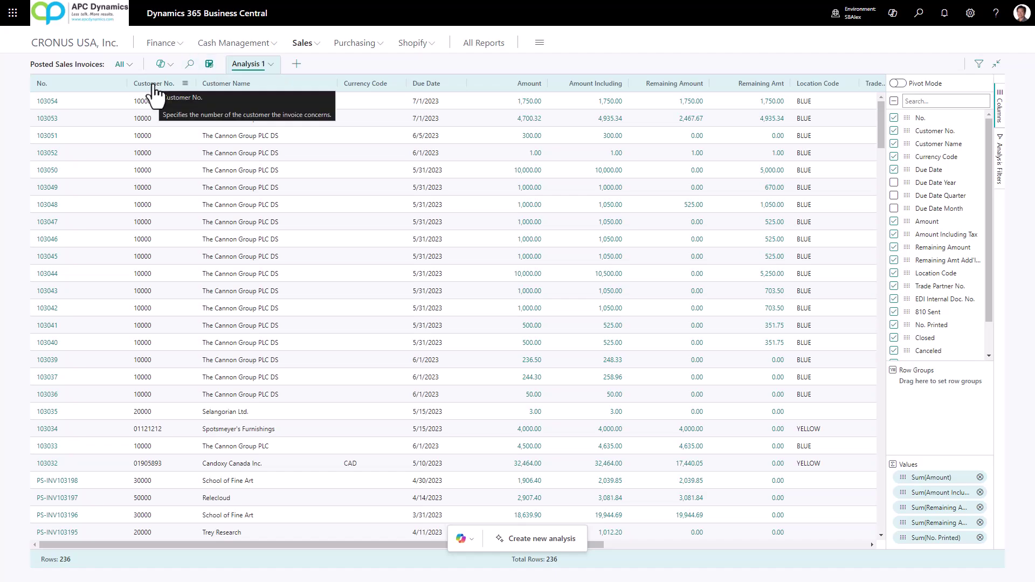
pyautogui.moveTo(155, 87); pyautogui.dragTo(919, 385)
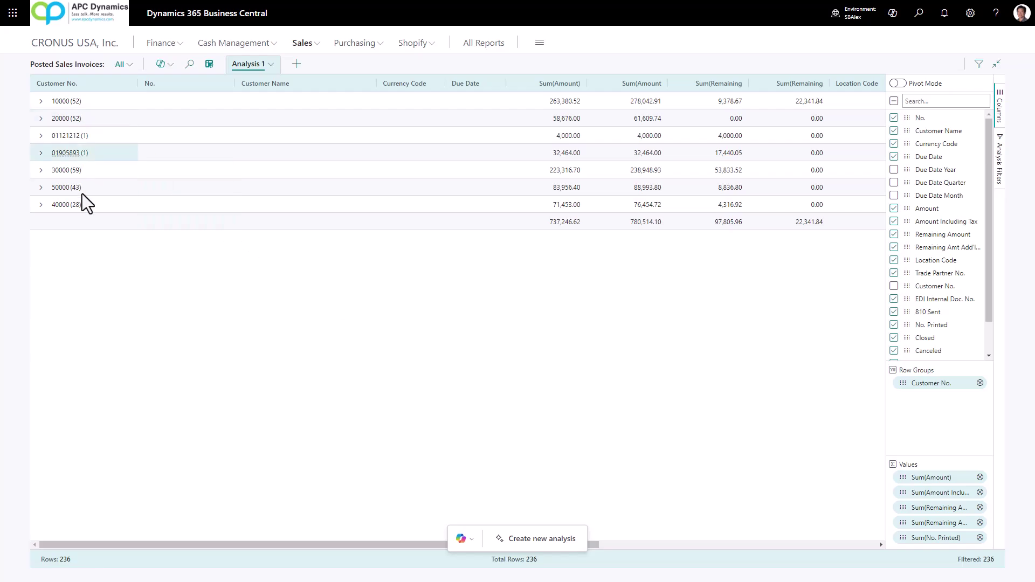
pyautogui.click(41, 105)
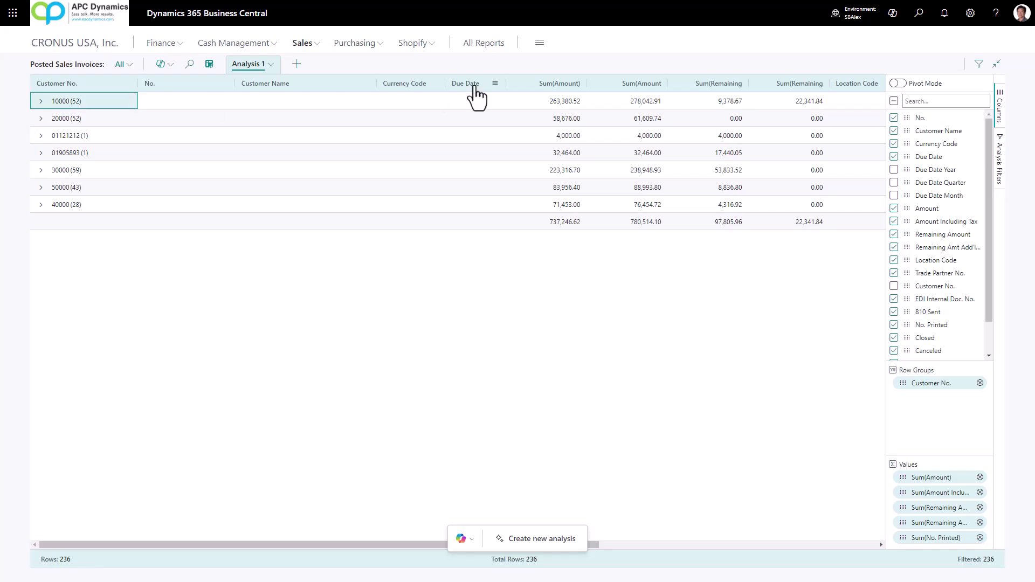
# Add Due Date as a second row group and expand then collapse customer 10000
pyautogui.moveTo(477, 97); pyautogui.dragTo(932, 402)
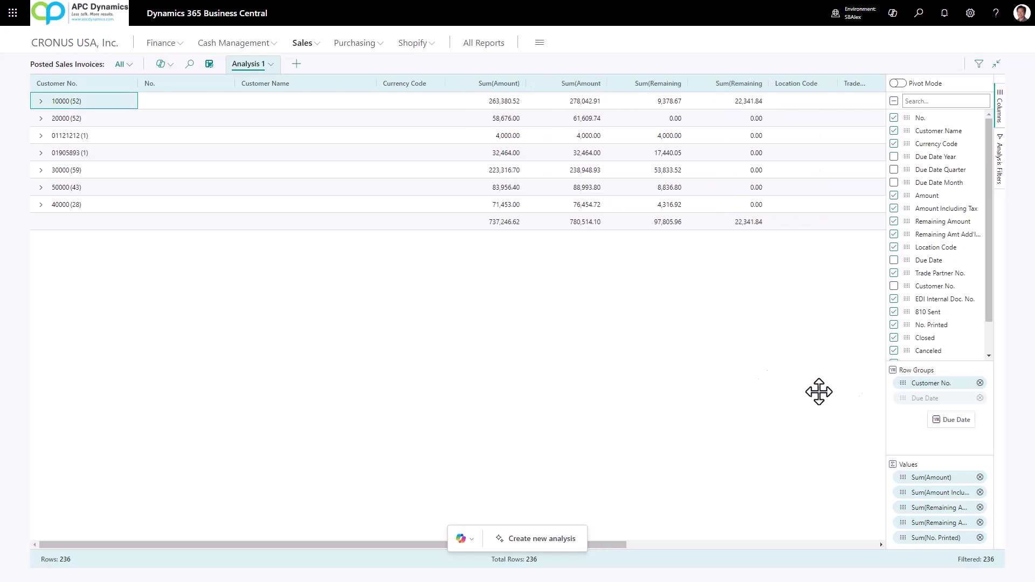
pyautogui.click(41, 102)
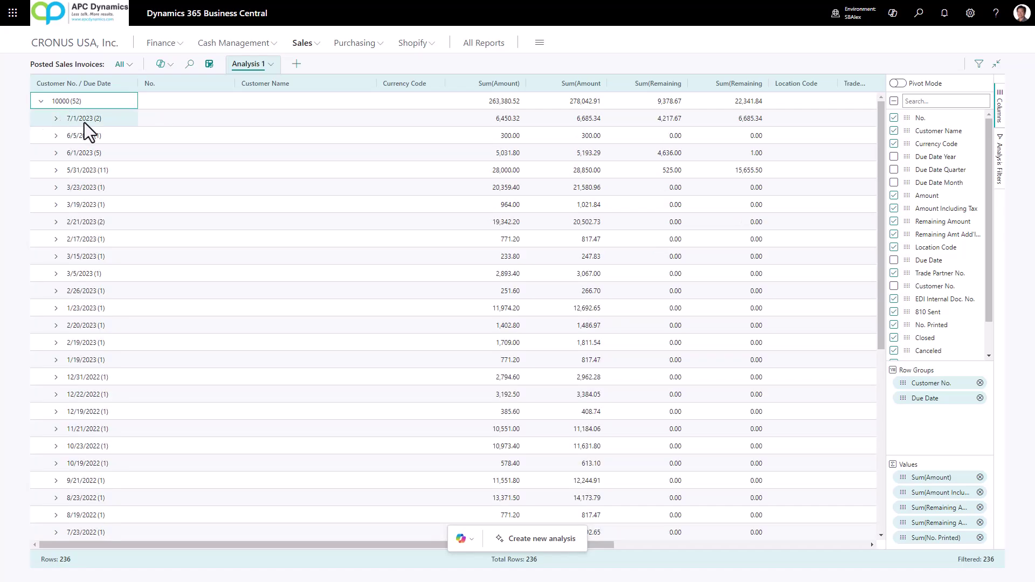
pyautogui.press('Return')
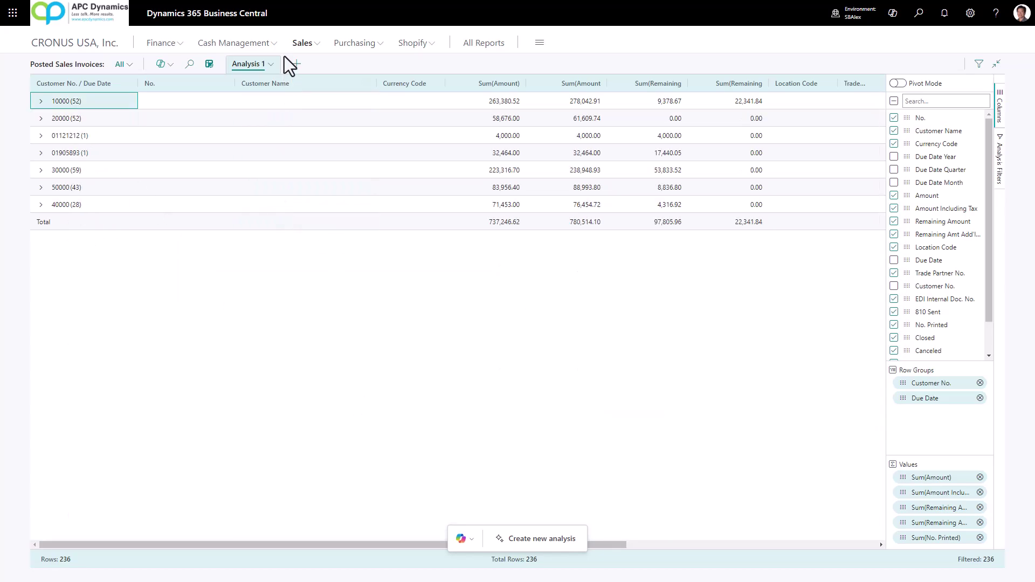
# Rename the analysis tab to 'Customer by Due Date'
pyautogui.click(271, 65)
pyautogui.click(270, 80)
pyautogui.write('Customer by Due Date')
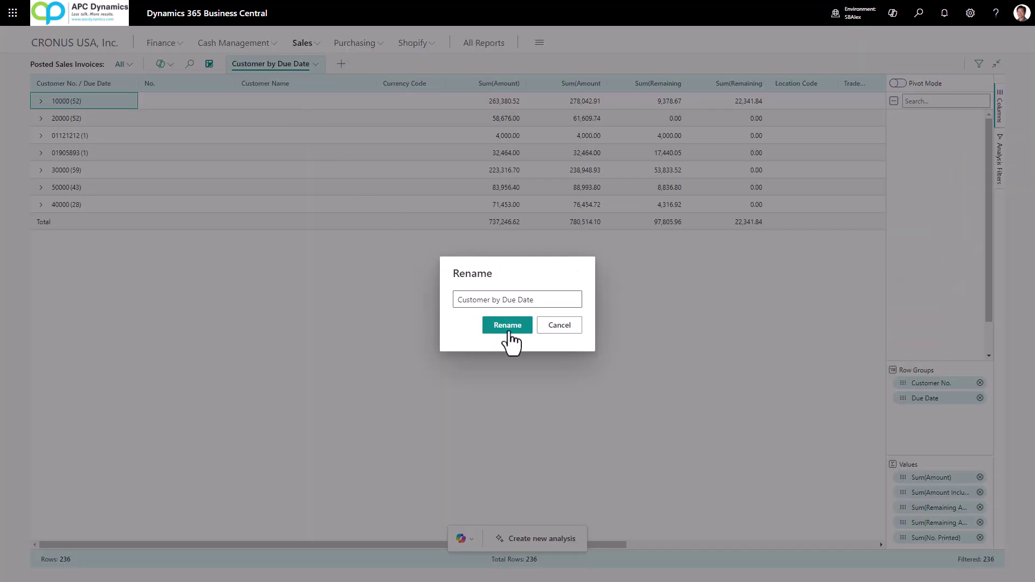
pyautogui.click(507, 325)
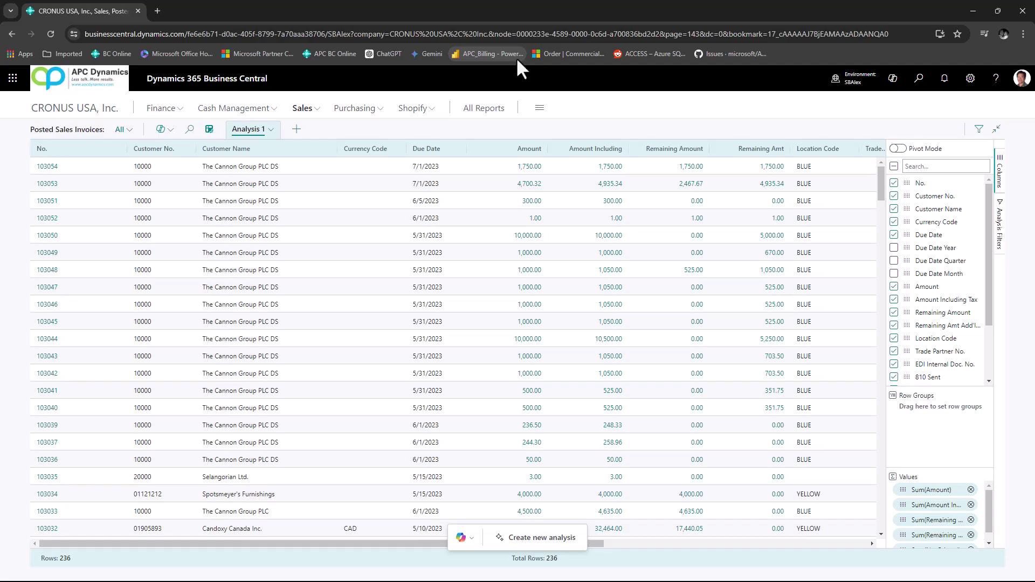
# Start a Copilot analysis with the prompt 'report by customer by due date. Only show invoices with a due date of 2023.'
pyautogui.click(555, 540)
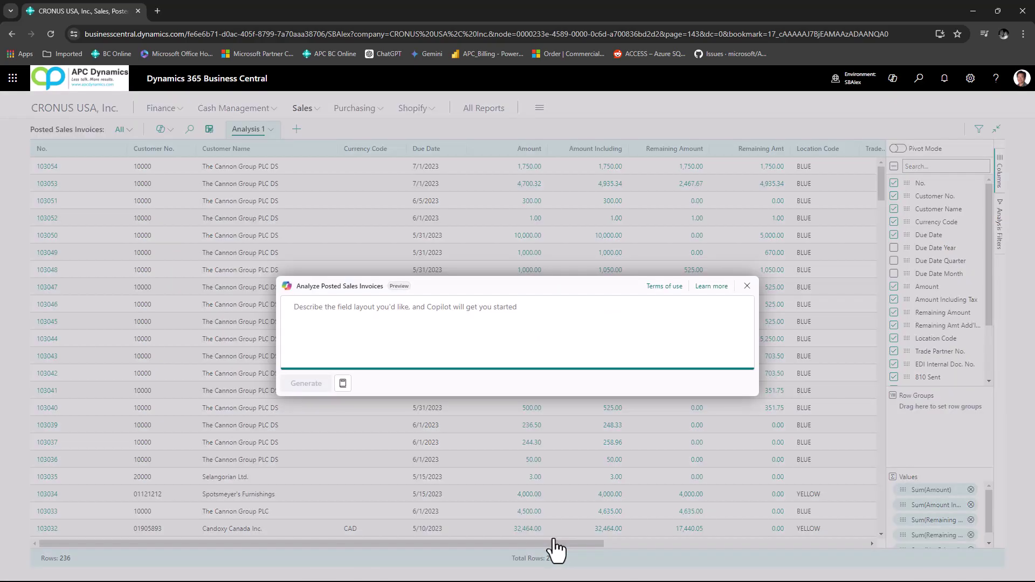
pyautogui.write('report by customer by due date. Only show invoices with a due date of 2023.')
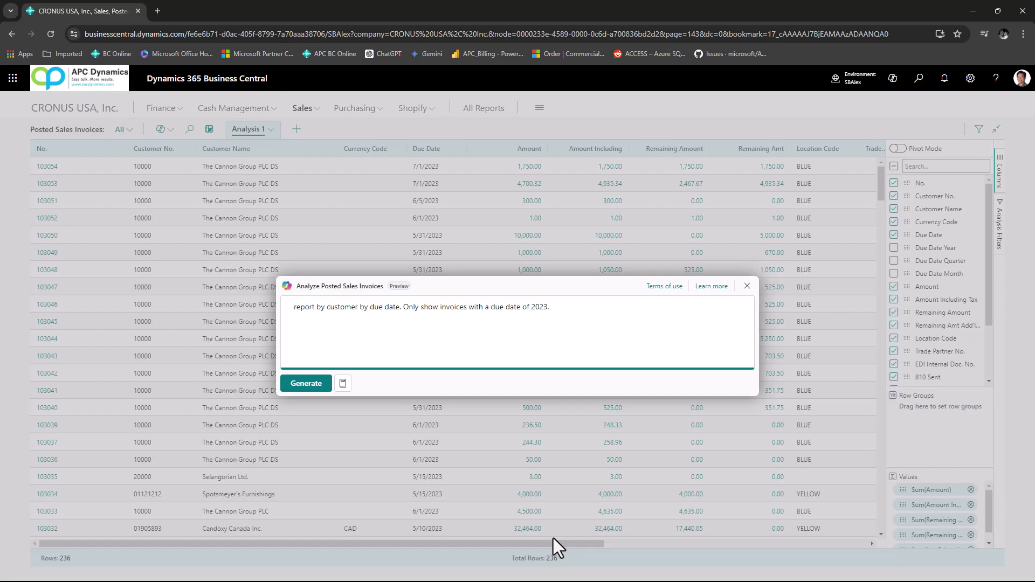
# Generate the Copilot analysis and inspect a customer's 7/1/2023 due-date invoices
pyautogui.click(300, 383)
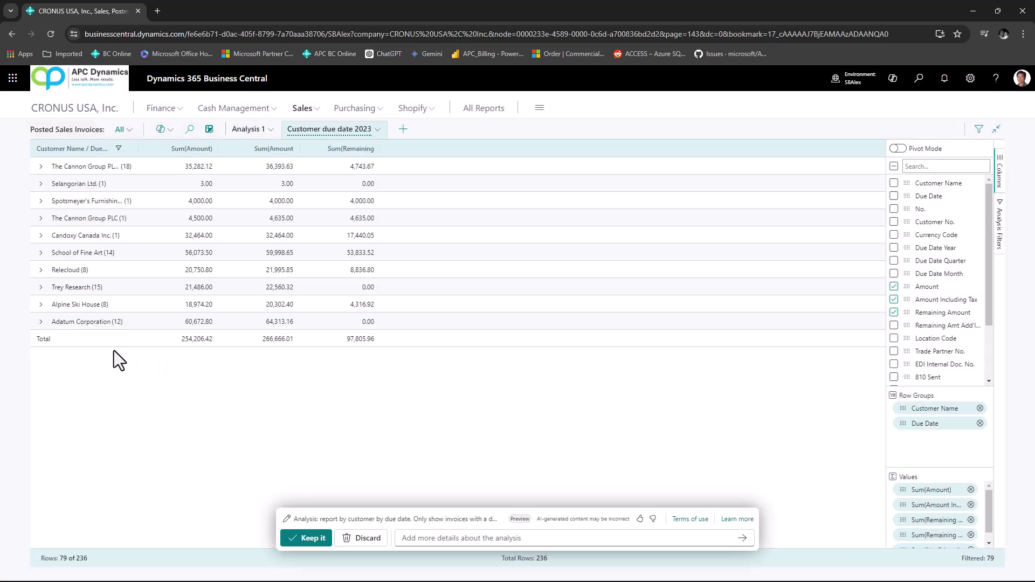
pyautogui.click(41, 166)
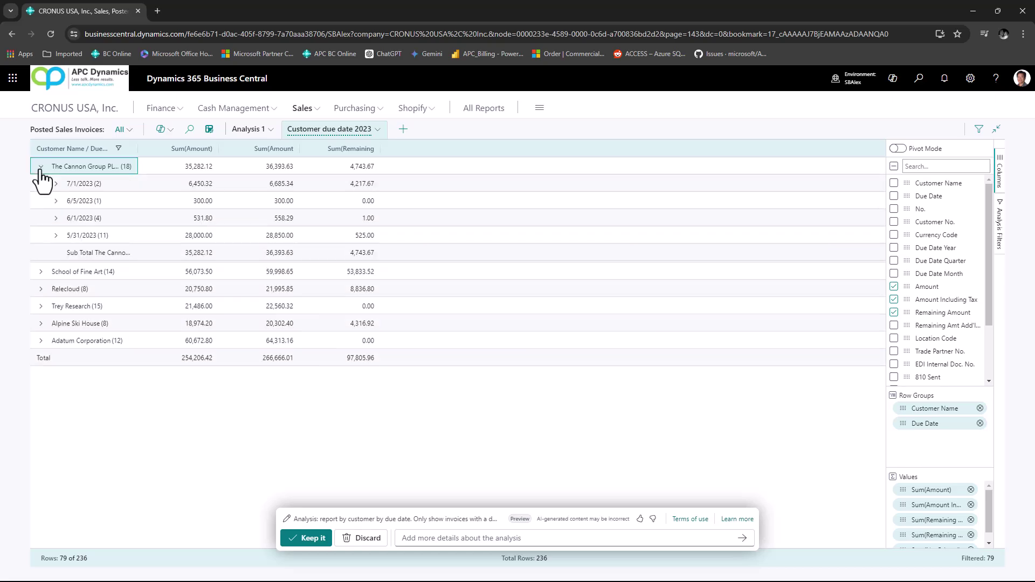
pyautogui.click(55, 184)
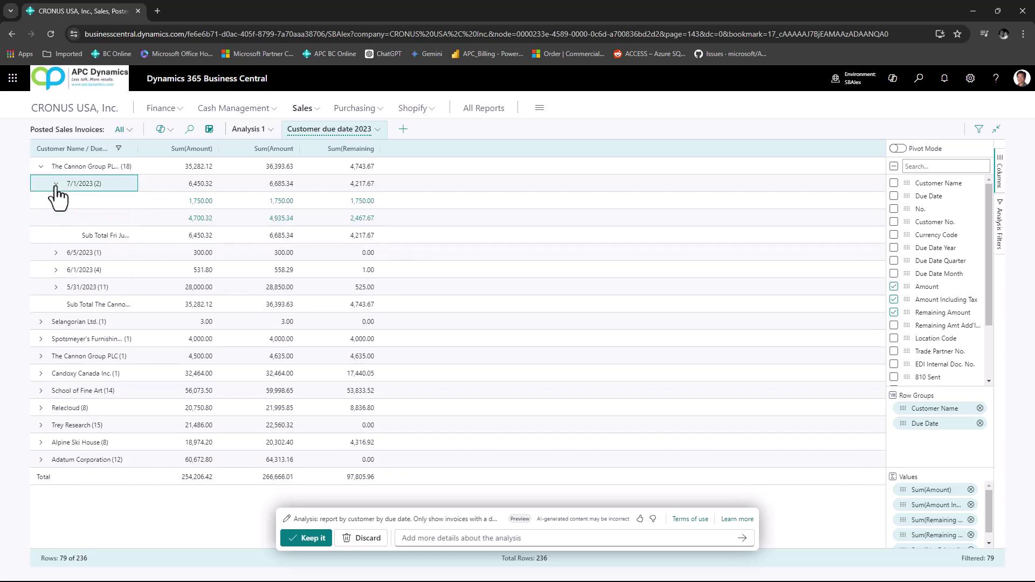
pyautogui.click(55, 184)
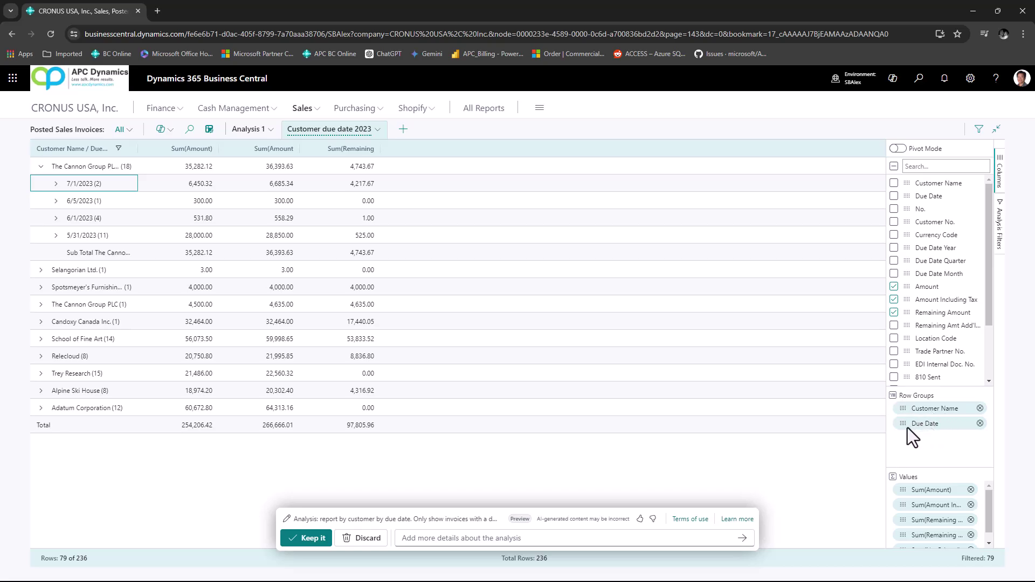
# Review the analysis's Due Date filter limiting results to 2023
pyautogui.click(995, 241)
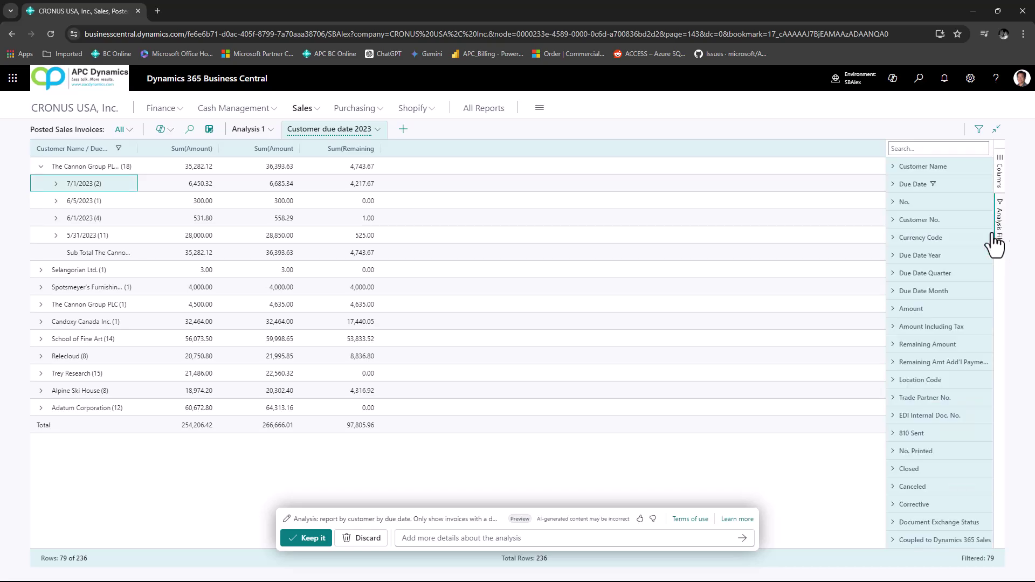
pyautogui.click(928, 184)
pyautogui.click(947, 224)
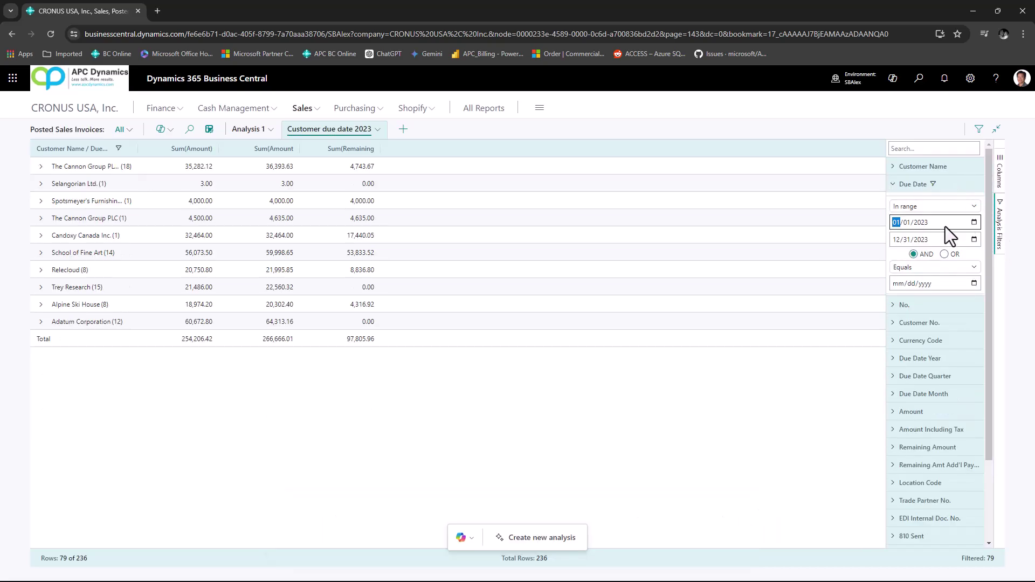